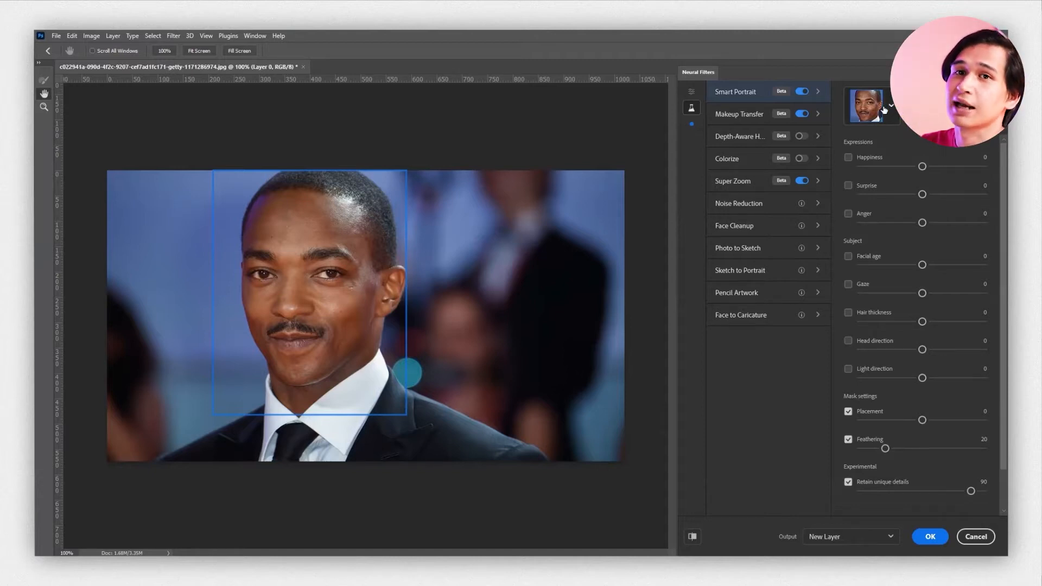
Step: Try the Smart Portrait expressions with Happiness at 18 and at a negative value, and Surprise at 23 and -43
left_click_drag(925, 166, 944, 167)
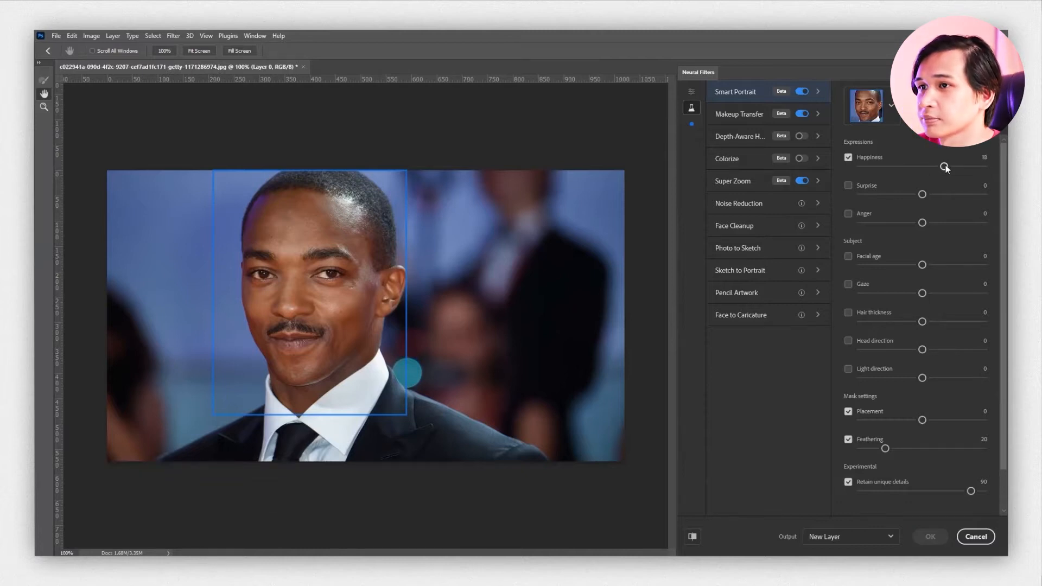
left_click_drag(944, 167, 879, 167)
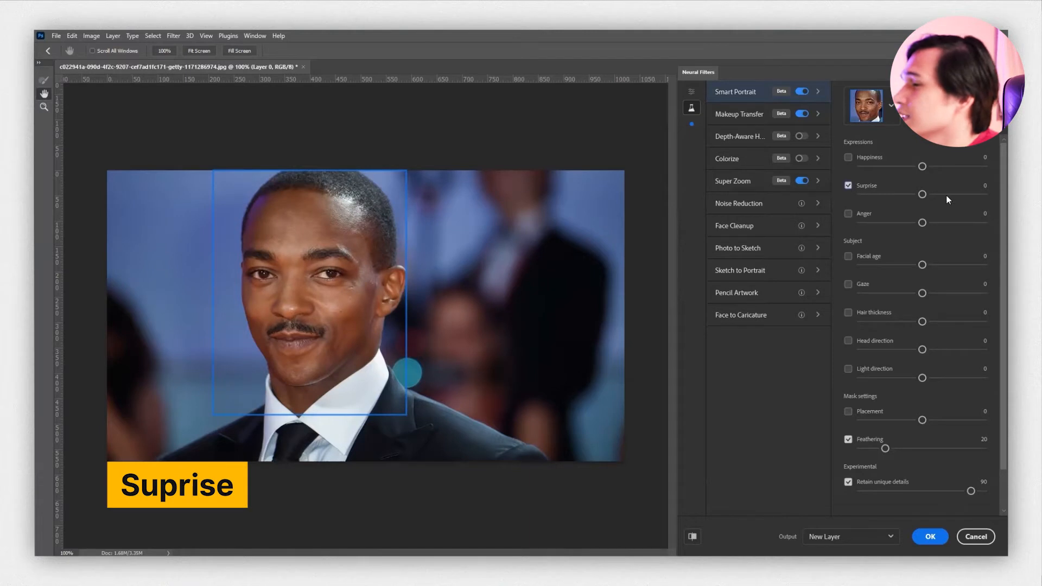
left_click(946, 194)
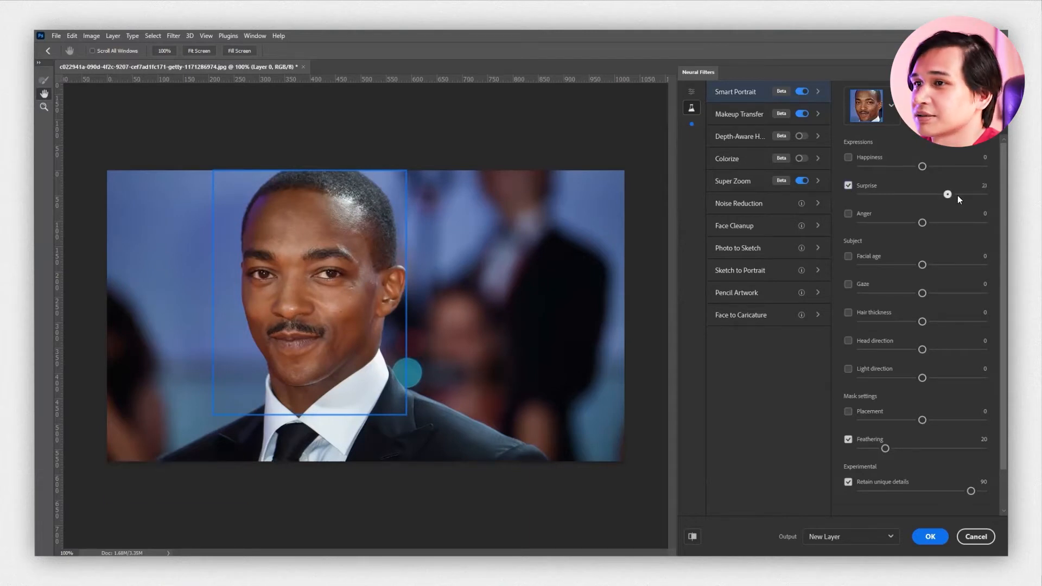
left_click(869, 193)
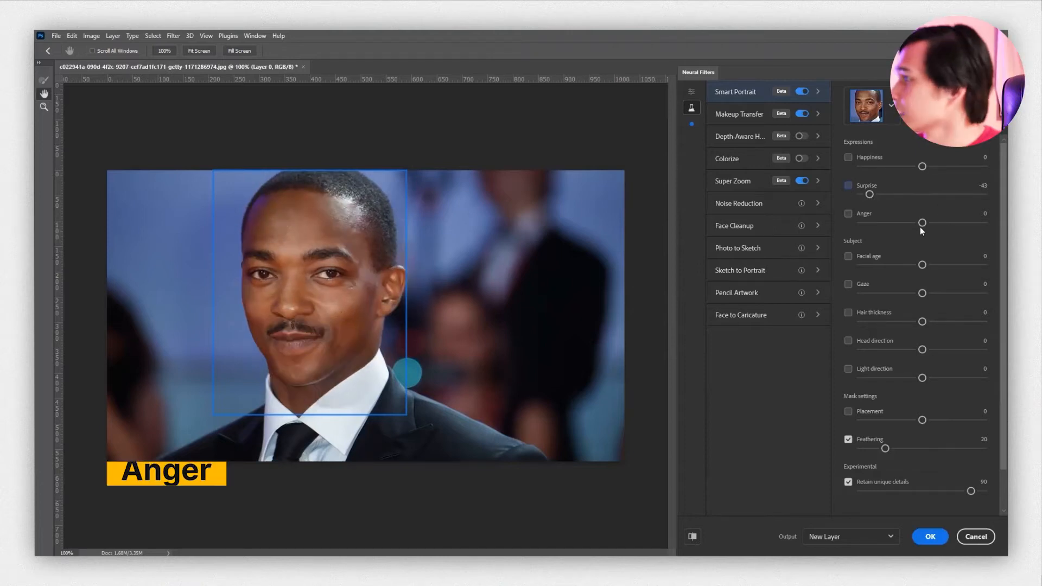
Step: Try the Anger expression at 50 and at -50, and disable it
left_click_drag(965, 224, 992, 224)
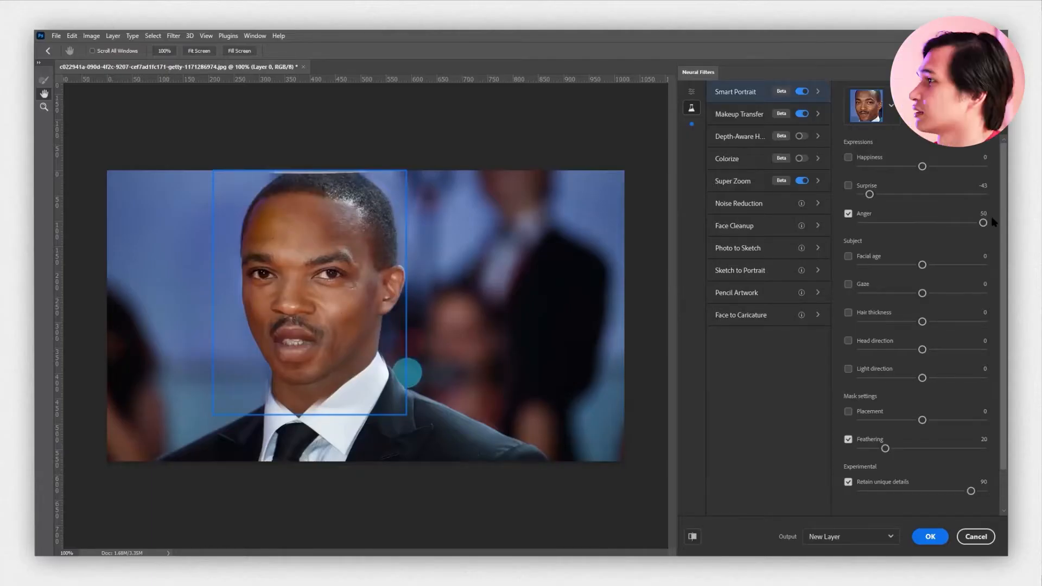
left_click_drag(980, 225, 808, 226)
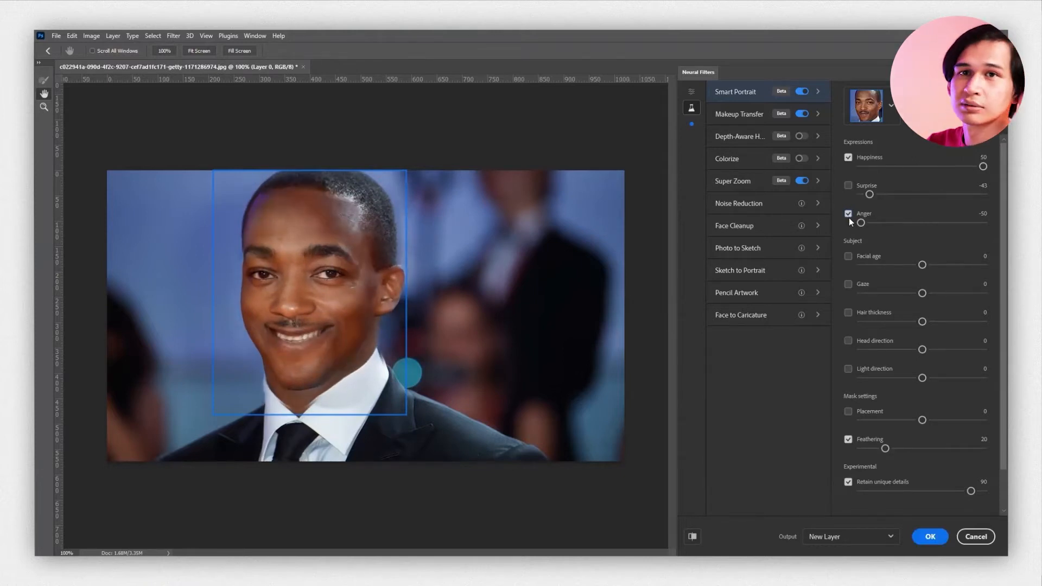
left_click(848, 217)
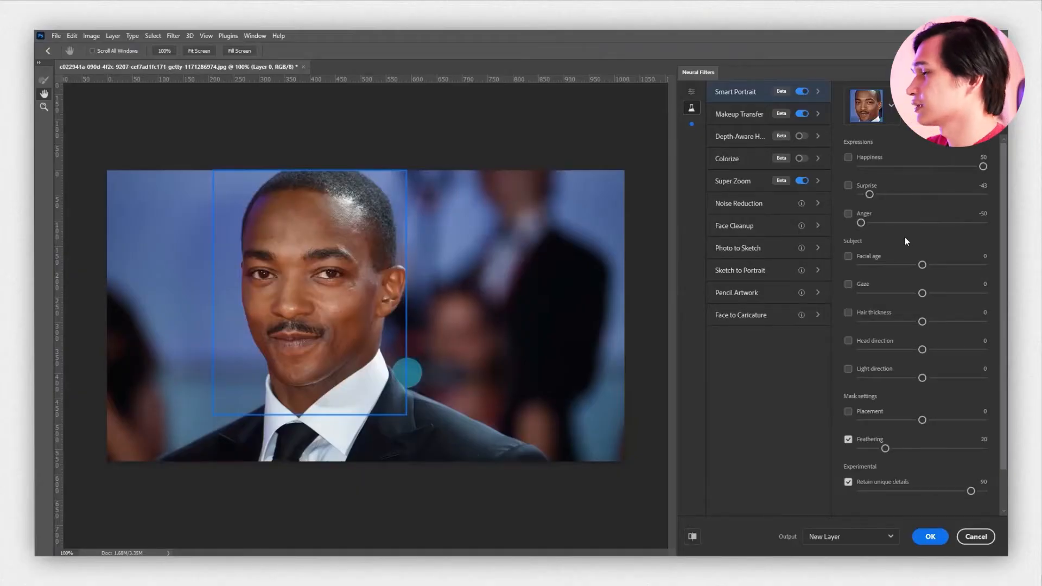
Step: Try Facial age at 22, -40 and -25, reset it to 0 and disable it
left_click(848, 256)
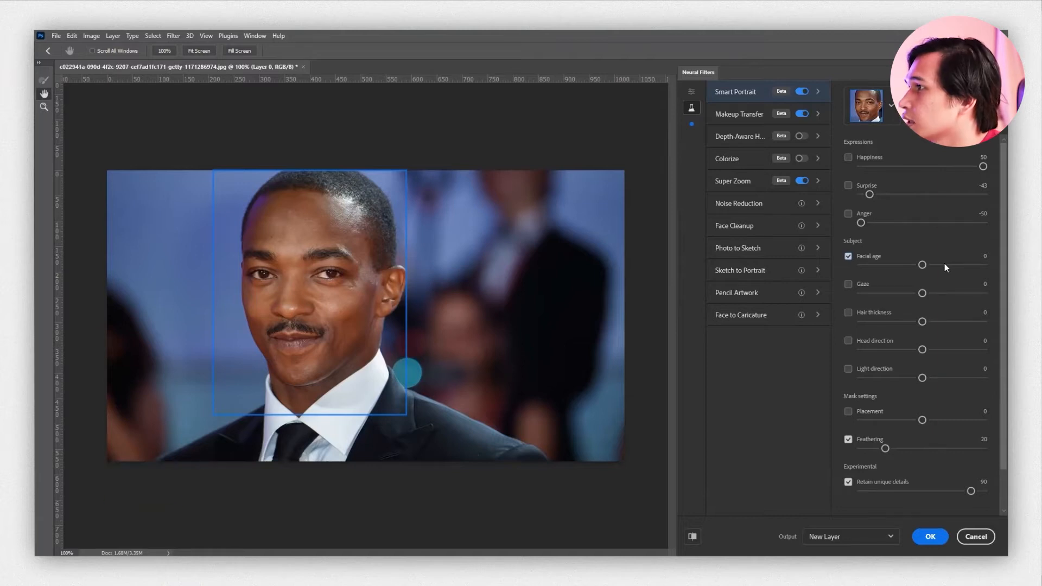
left_click(950, 264)
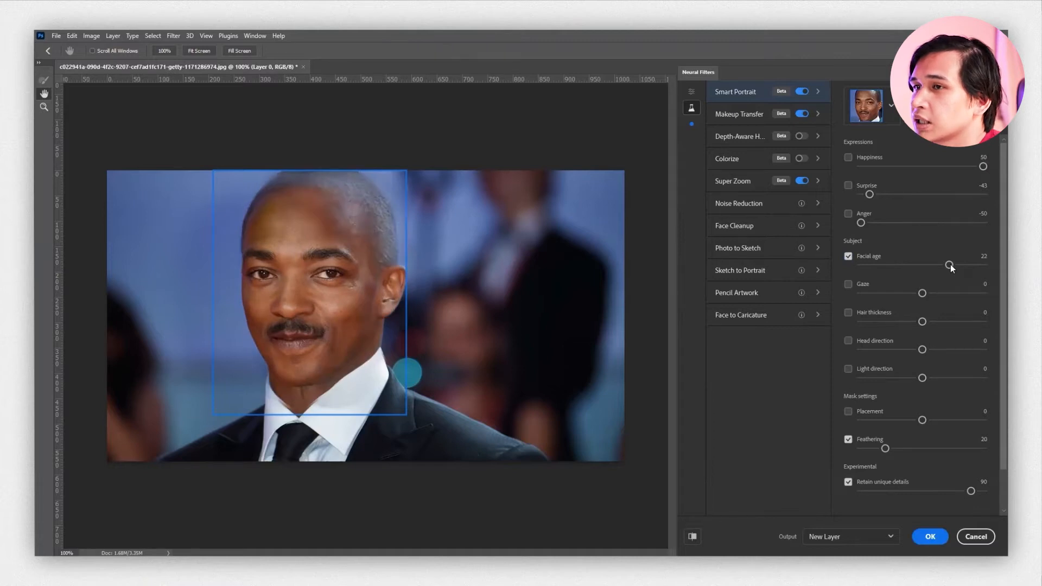
left_click(962, 265)
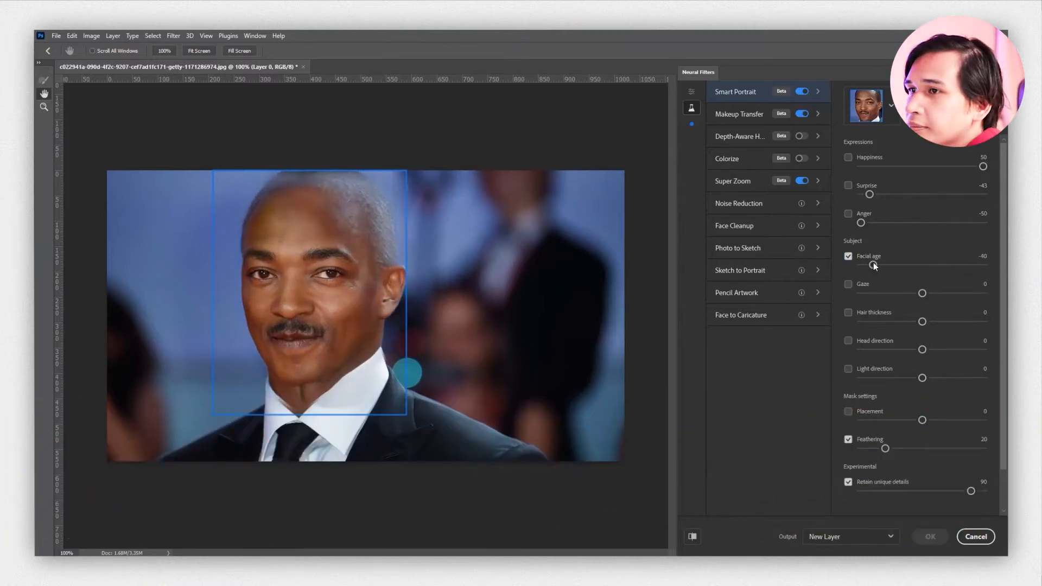
left_click_drag(888, 259, 896, 261)
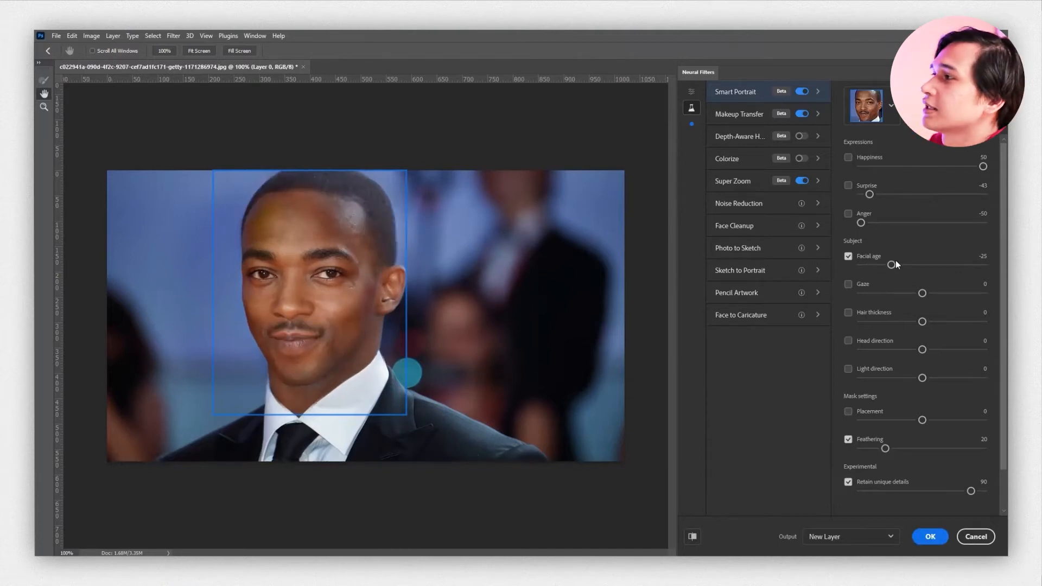
left_click_drag(890, 265, 917, 269)
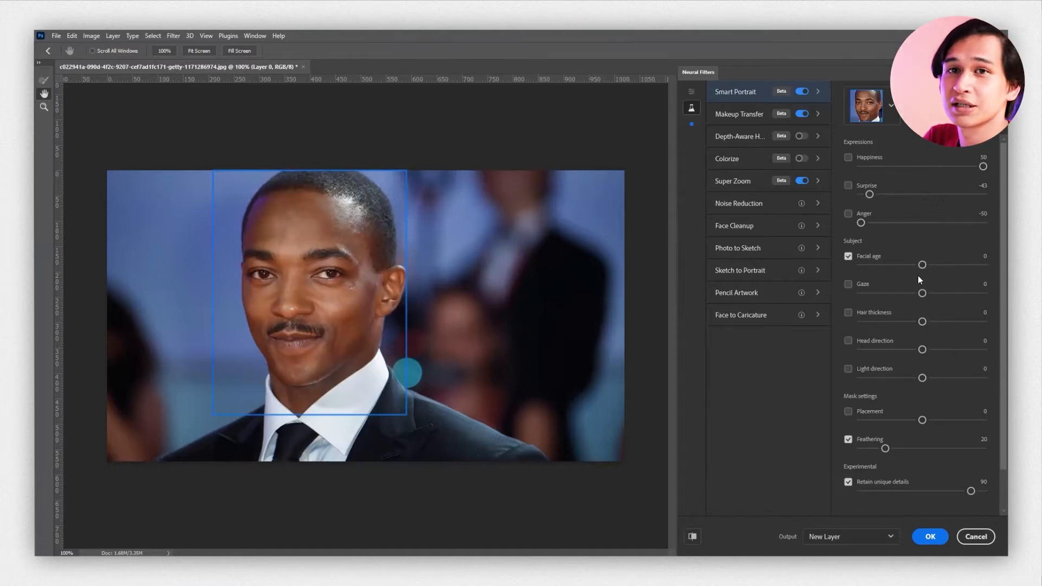
left_click(848, 256)
Step: Try the Gaze setting at 50 and toward the negative side, and disable it
left_click(848, 283)
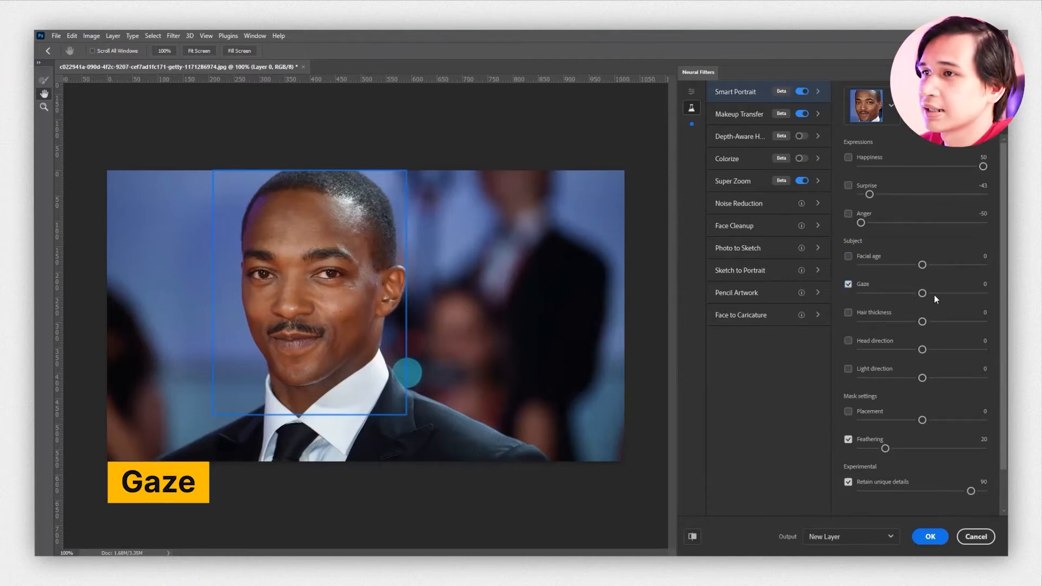
left_click_drag(949, 292, 993, 297)
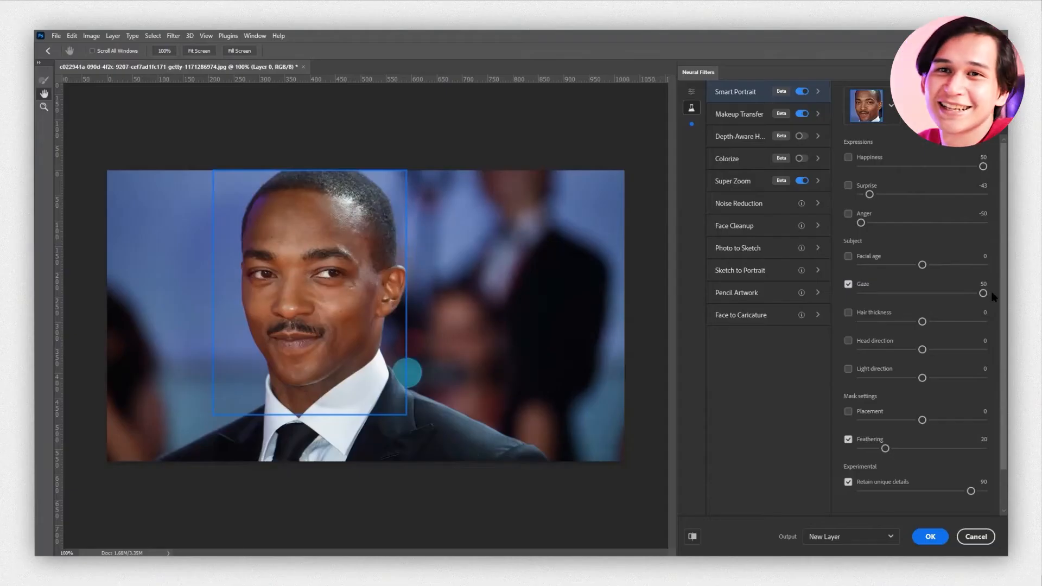
left_click_drag(916, 293, 895, 294)
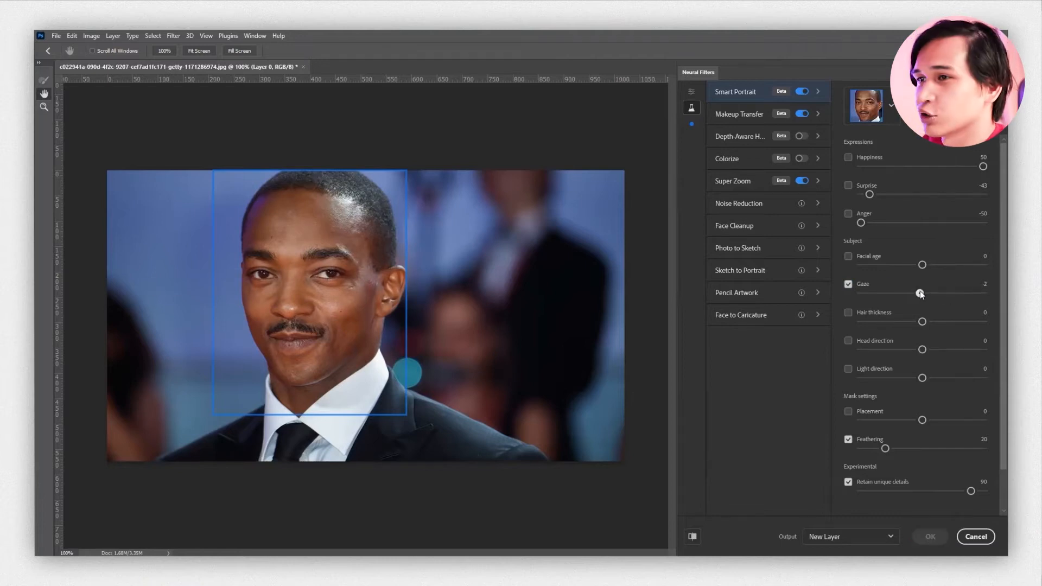
scroll(906, 291, "down", 1)
left_click(848, 240)
Step: Enable Hair thickness and try different amounts, including 18
left_click(848, 267)
left_click(968, 279)
left_click_drag(968, 279, 890, 274)
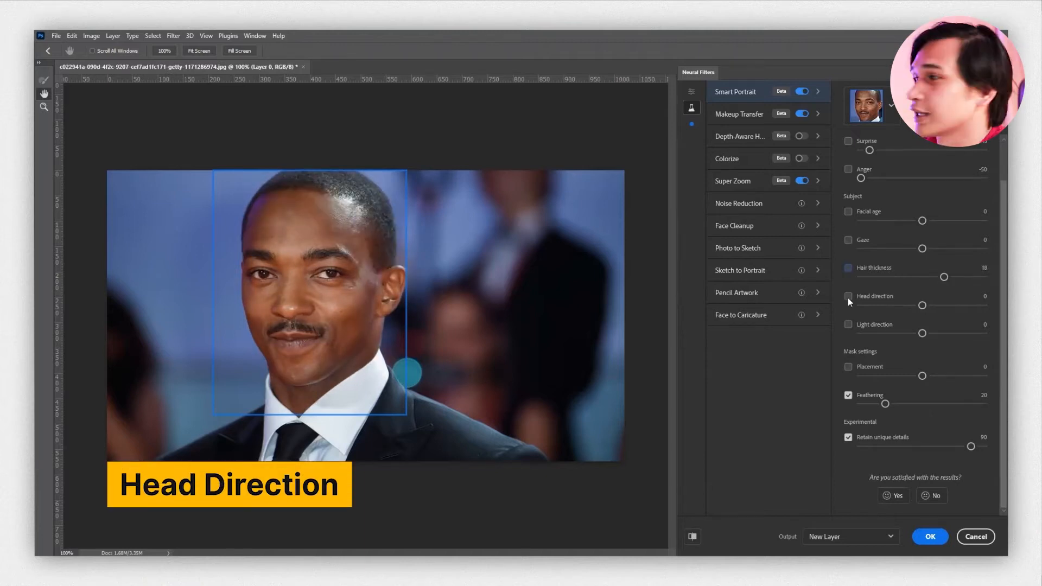
Step: Try Head direction at 37, 3 and 43, and enable Light direction to adjust it
left_click_drag(928, 306, 970, 307)
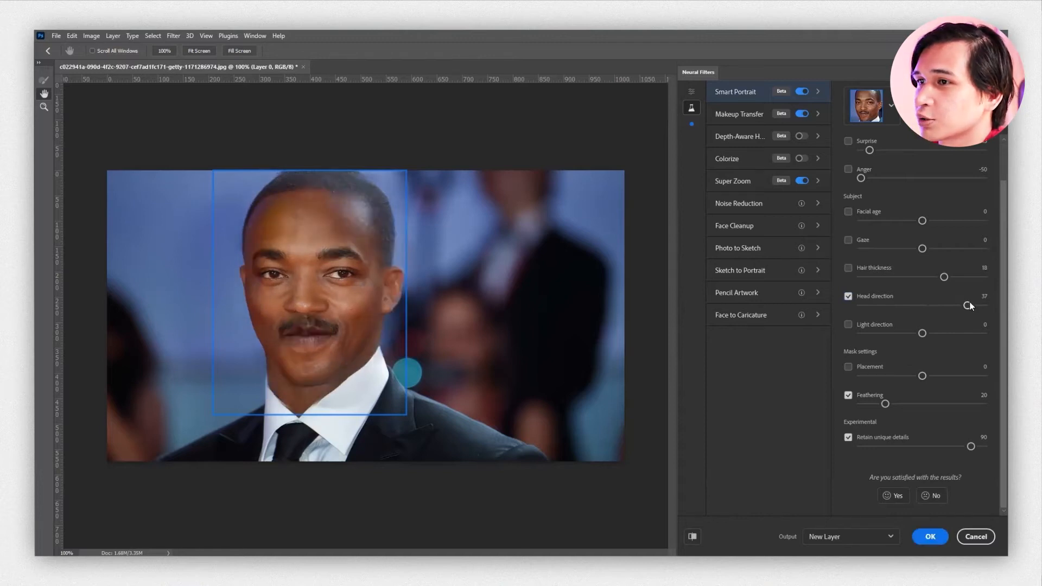
left_click_drag(874, 306, 927, 305)
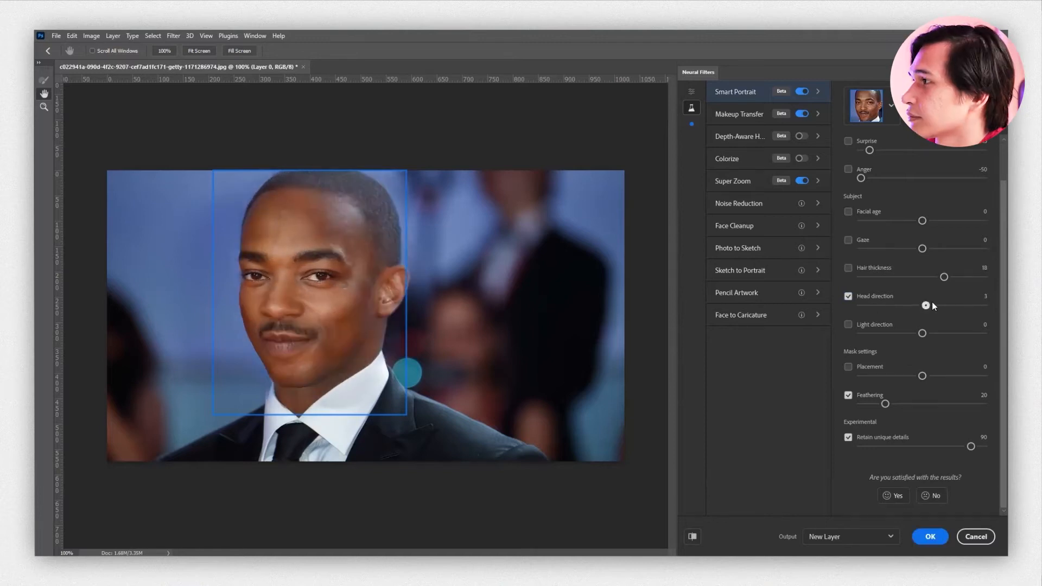
left_click(962, 305)
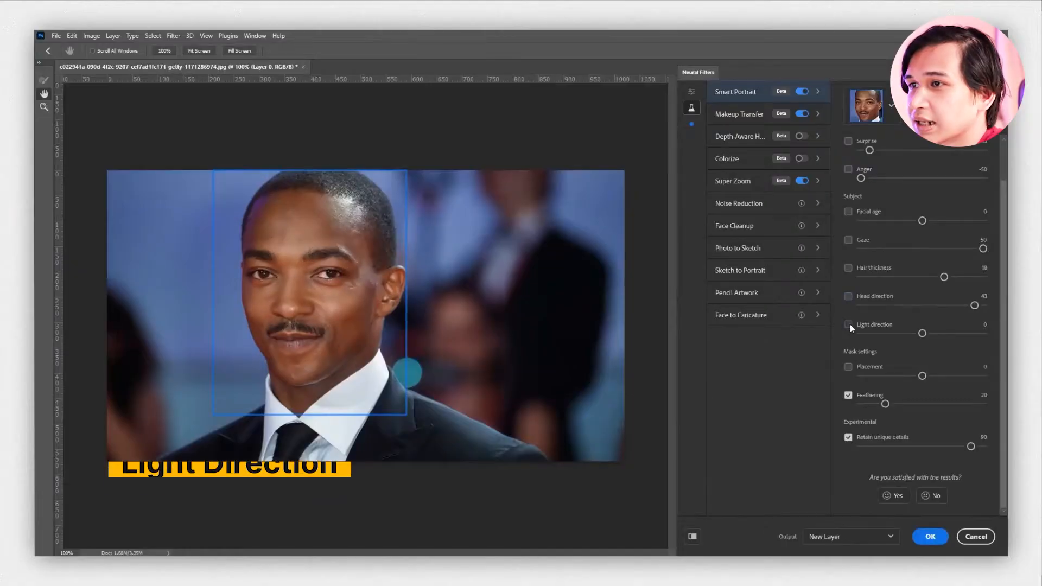
left_click(848, 325)
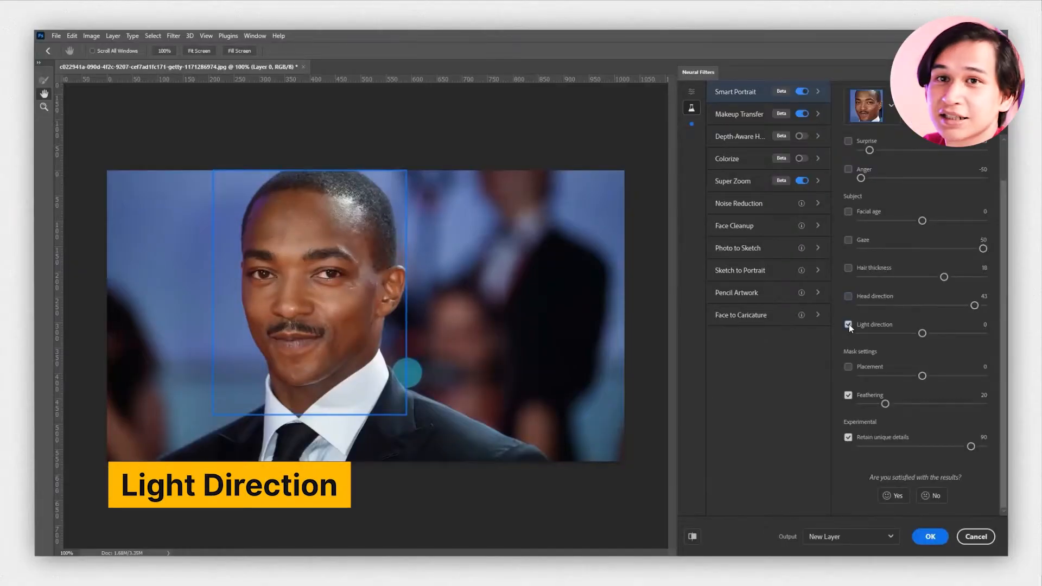
left_click(931, 332)
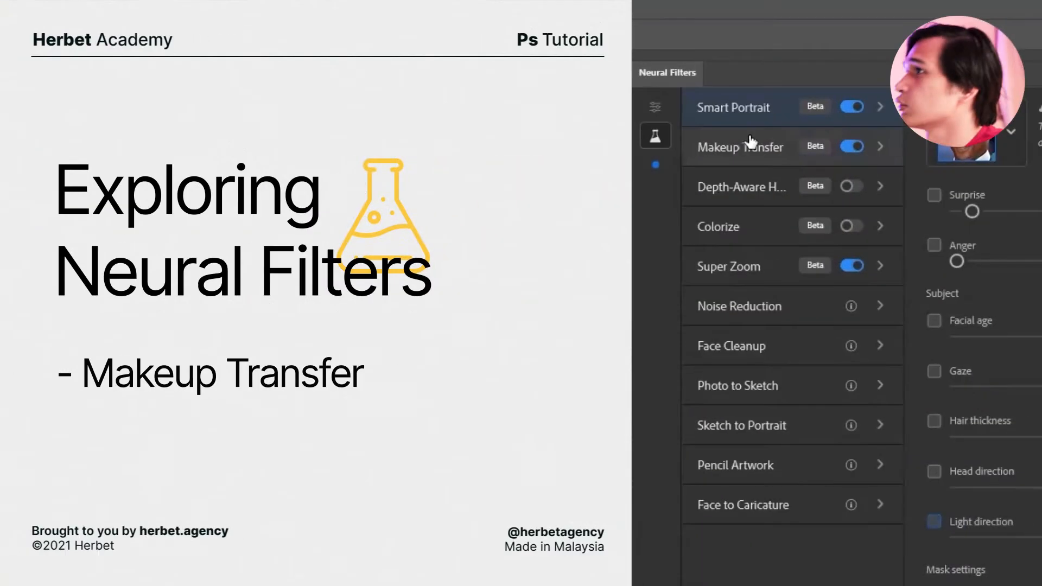
Step: Set the Makeup Transfer reference to the JPG portrait of the woman against the red backdrop in Downloads
left_click(751, 145)
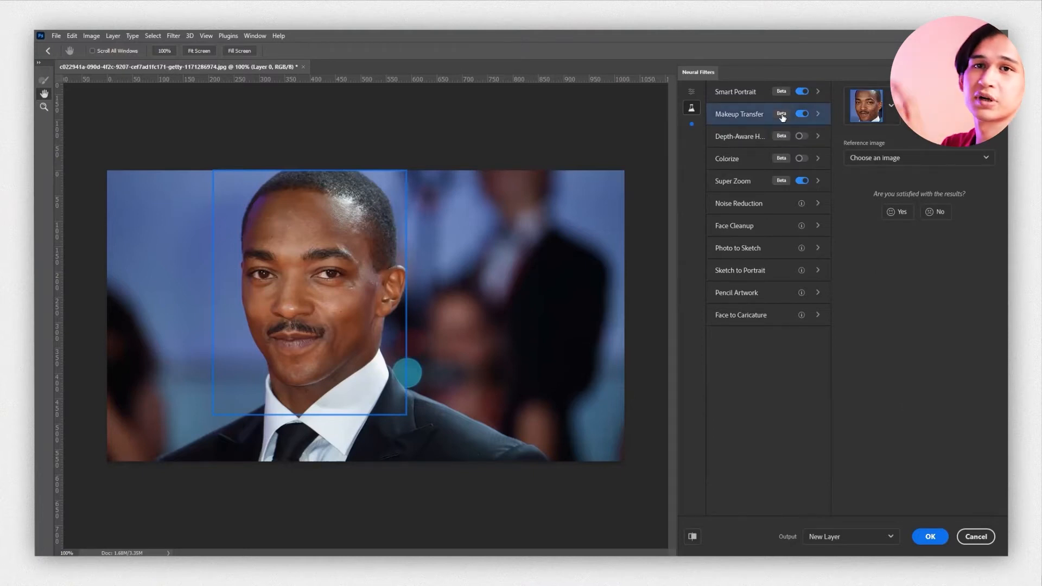
mouse_move(782, 117)
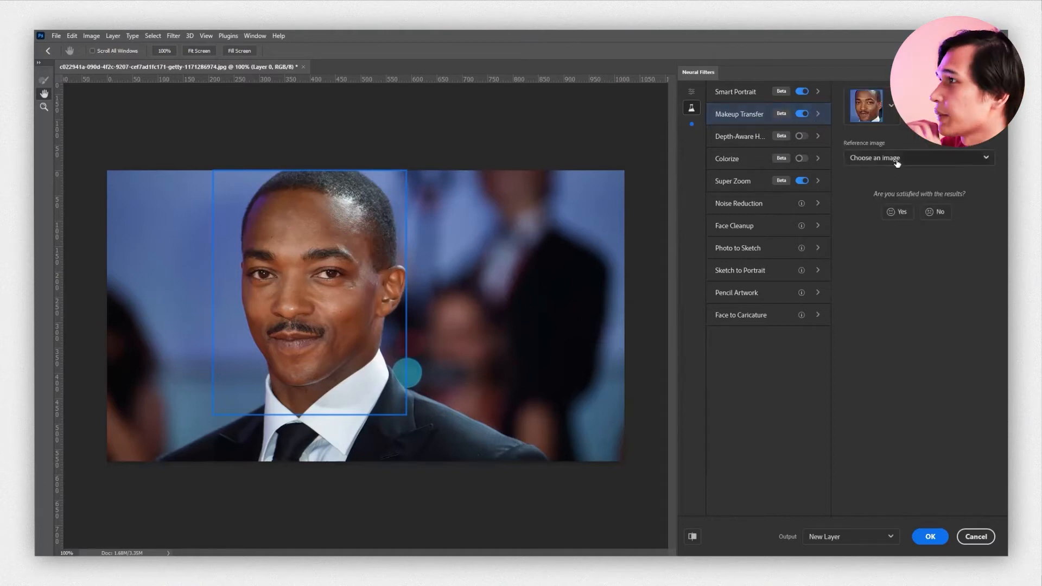
left_click(869, 159)
left_click(890, 175)
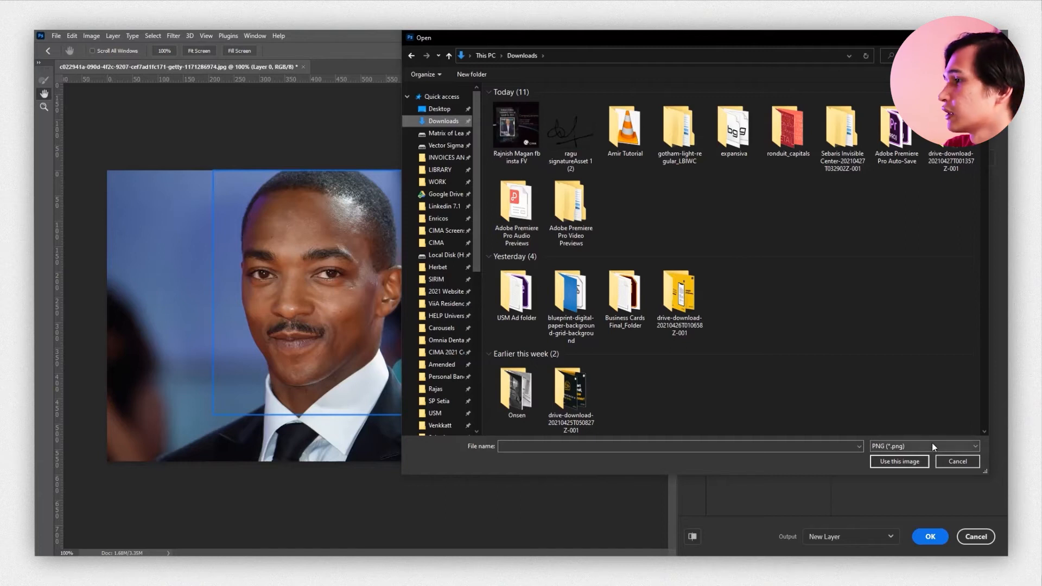
left_click(932, 443)
left_click(924, 463)
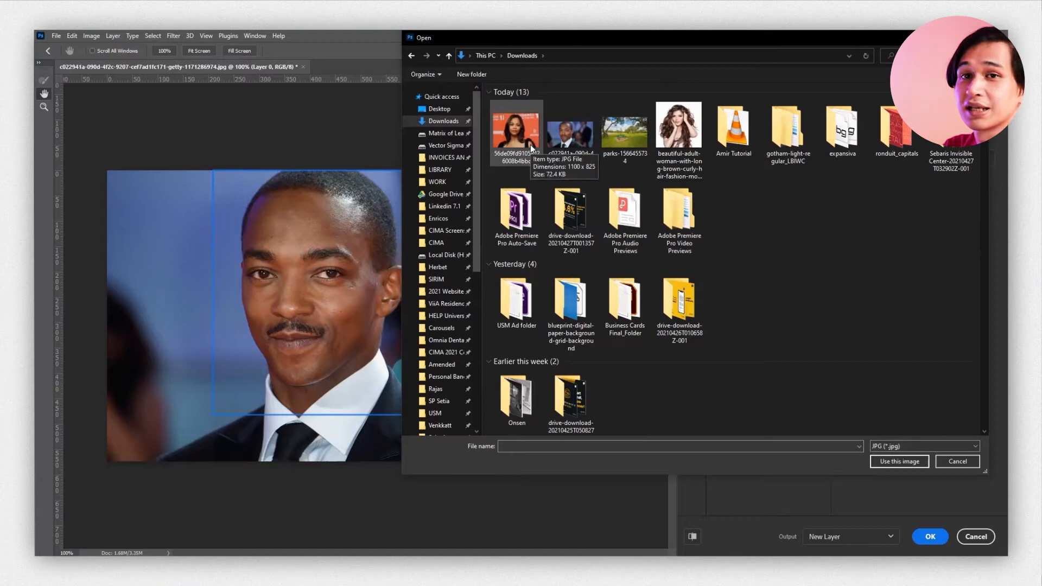
double_click(515, 133)
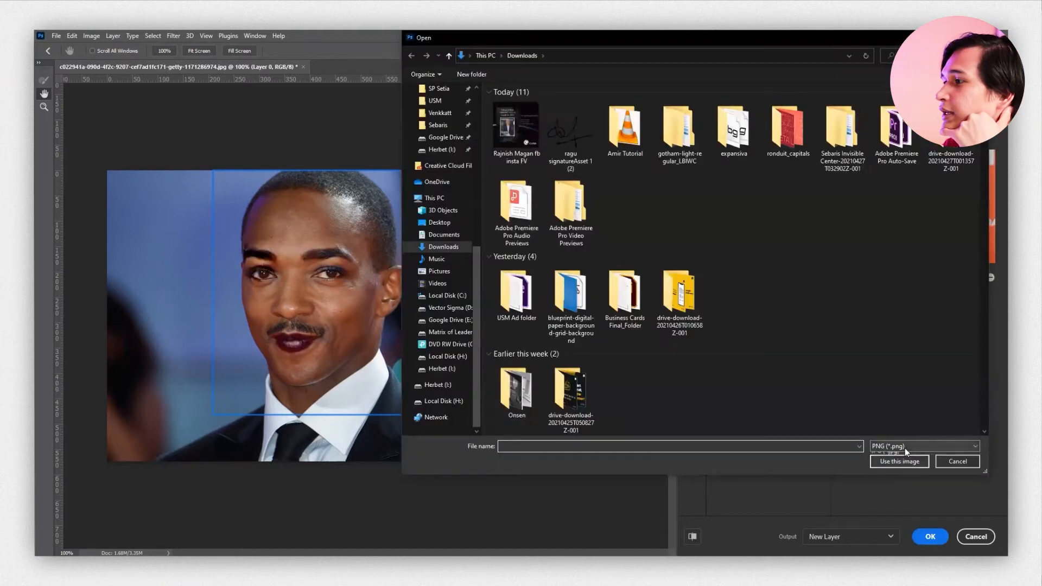
Step: Replace the makeup reference with the JPG of the woman with long brown curly hair
left_click(904, 447)
left_click(894, 465)
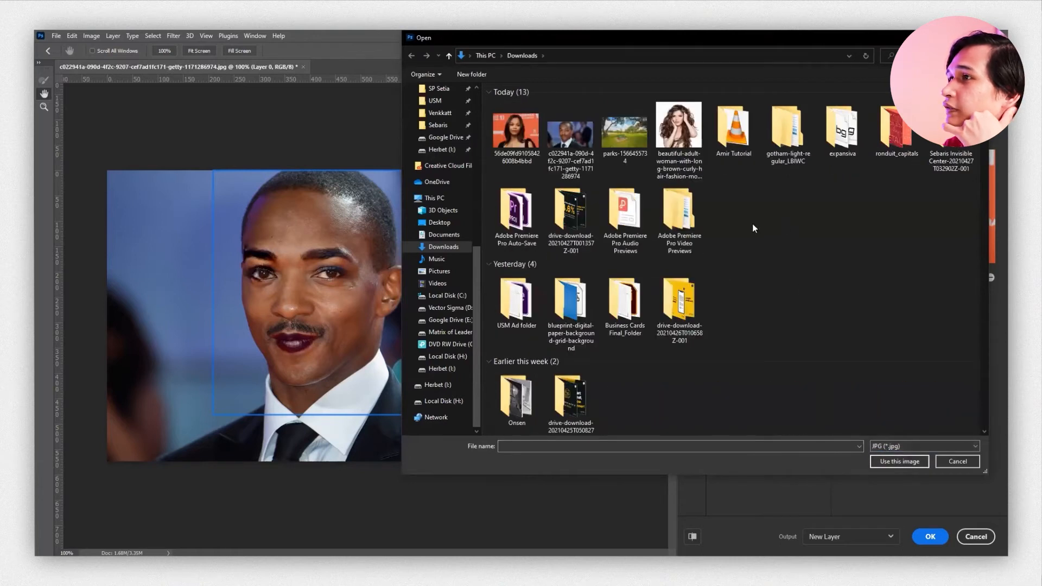
double_click(662, 142)
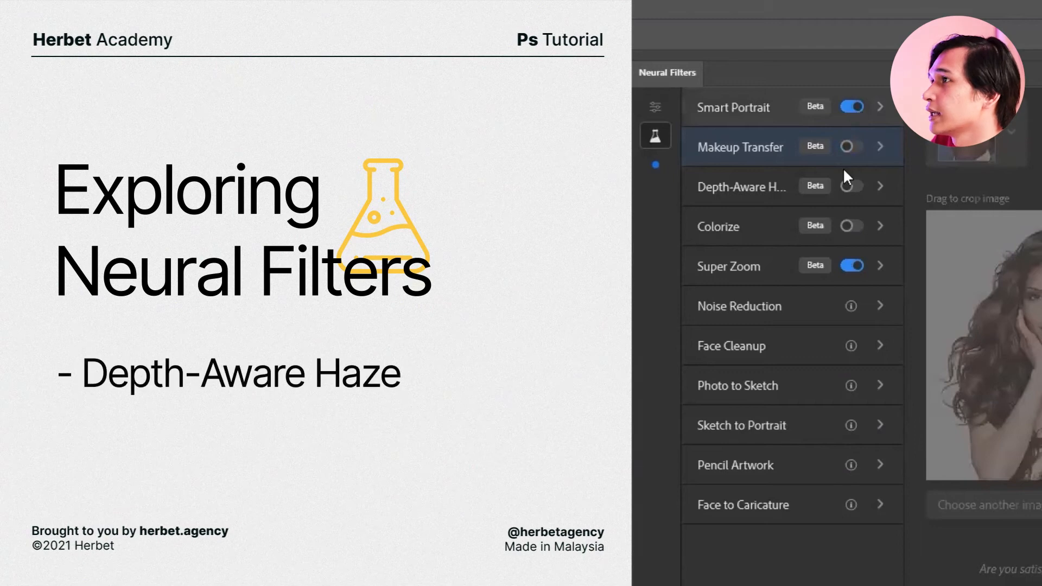
Step: Enable Depth-Aware Haze on the woman's portrait with Haze at 42 and Warmth at -29
left_click(851, 186)
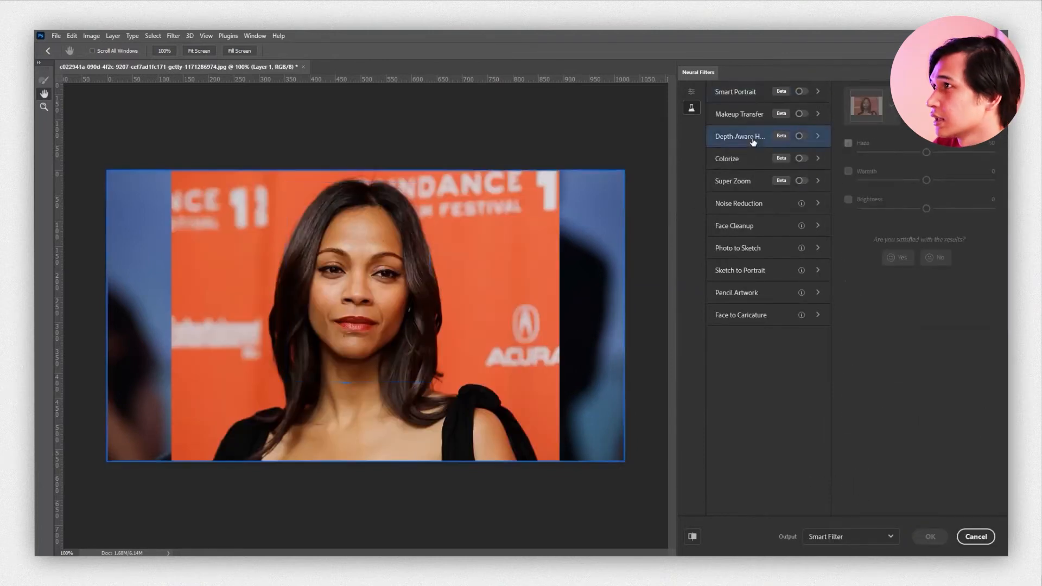
left_click(794, 138)
left_click(800, 136)
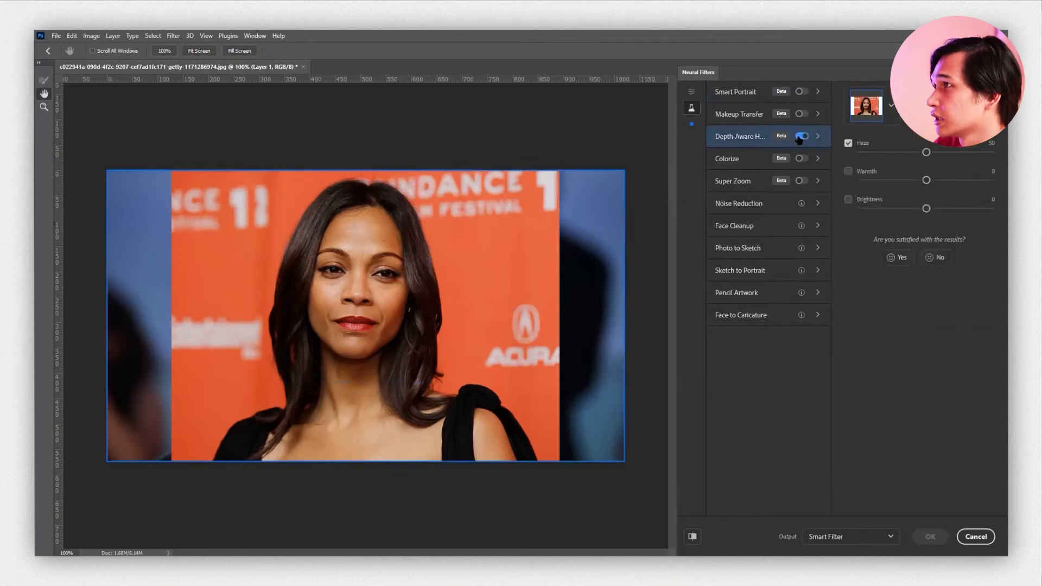
left_click_drag(926, 152, 888, 179)
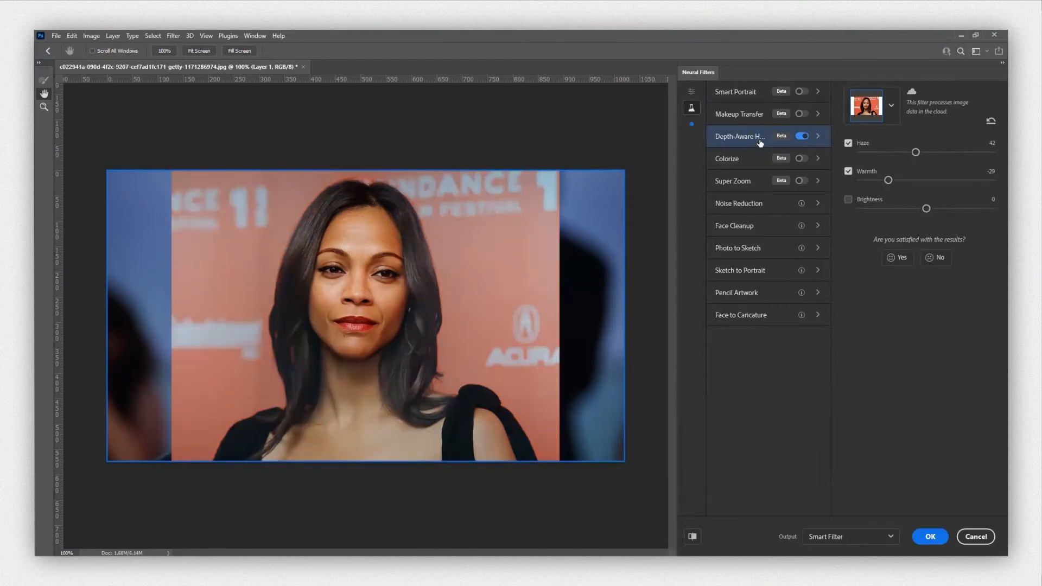
mouse_move(758, 143)
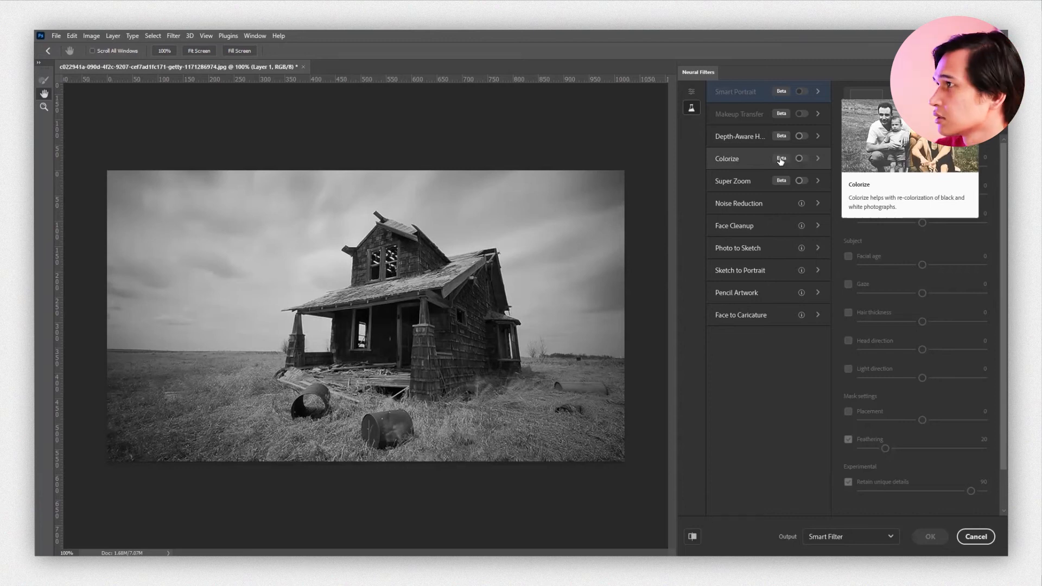
Step: Colorize the black-and-white house photo, shifting its color balance toward cyan and yellow with Magenta/Green and Focus/Scene color centered
left_click(800, 158)
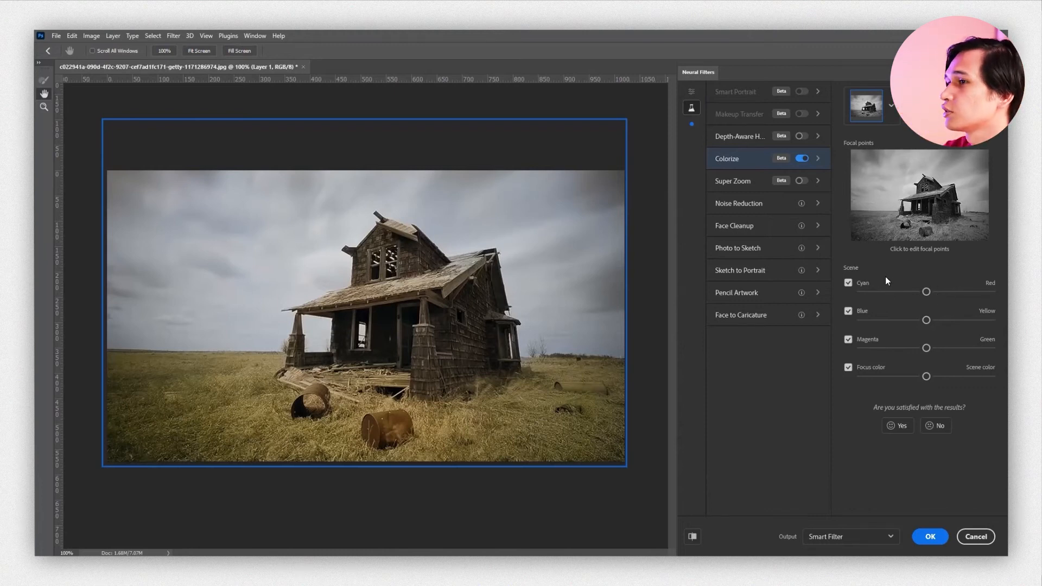
left_click_drag(925, 291, 874, 376)
left_click(977, 376)
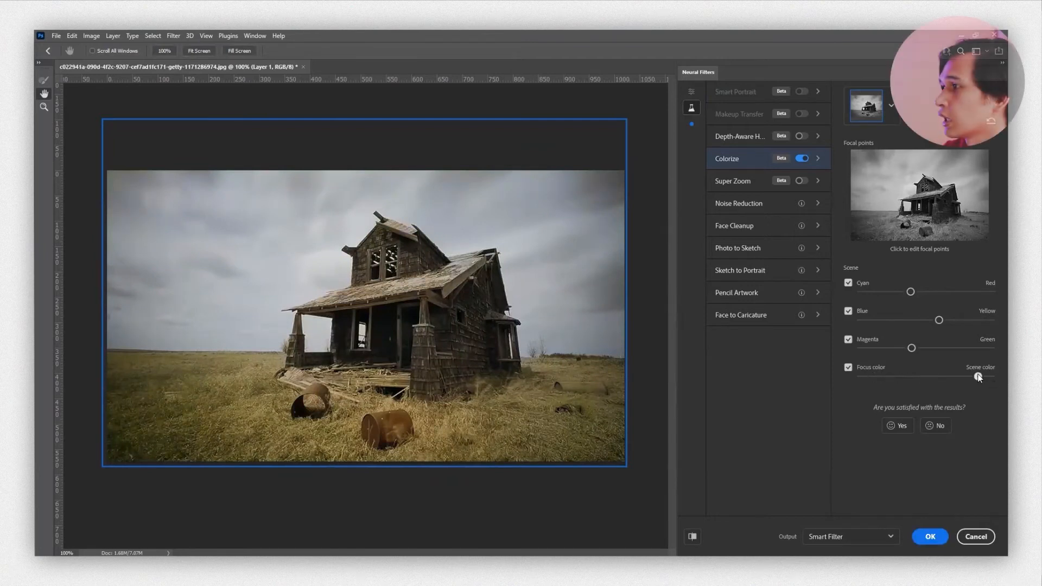
left_click_drag(912, 380, 926, 376)
left_click(926, 348)
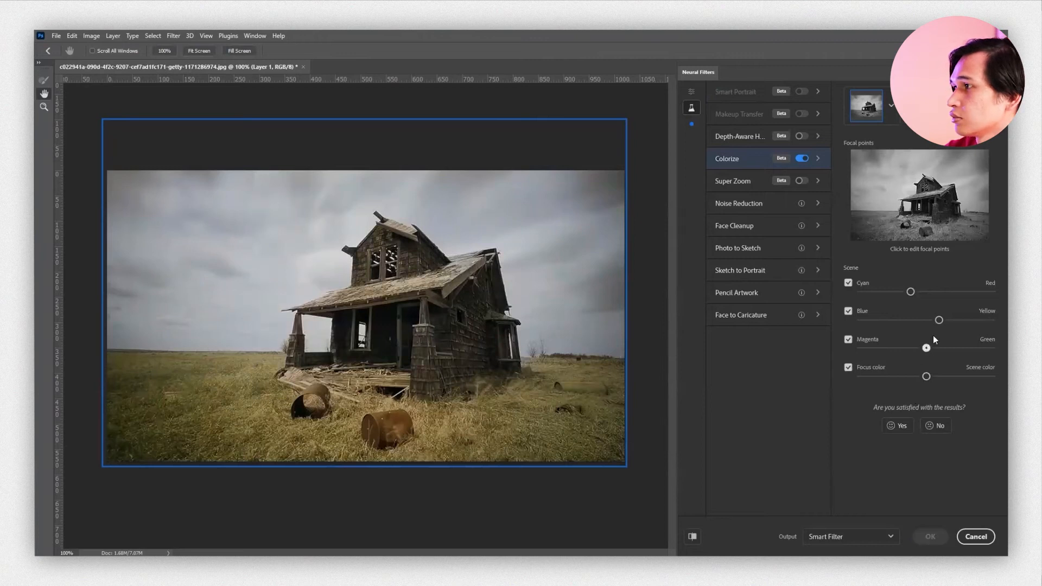
Step: Center the Cyan/Red balance of the colorized house photo
left_click_drag(916, 291, 926, 290)
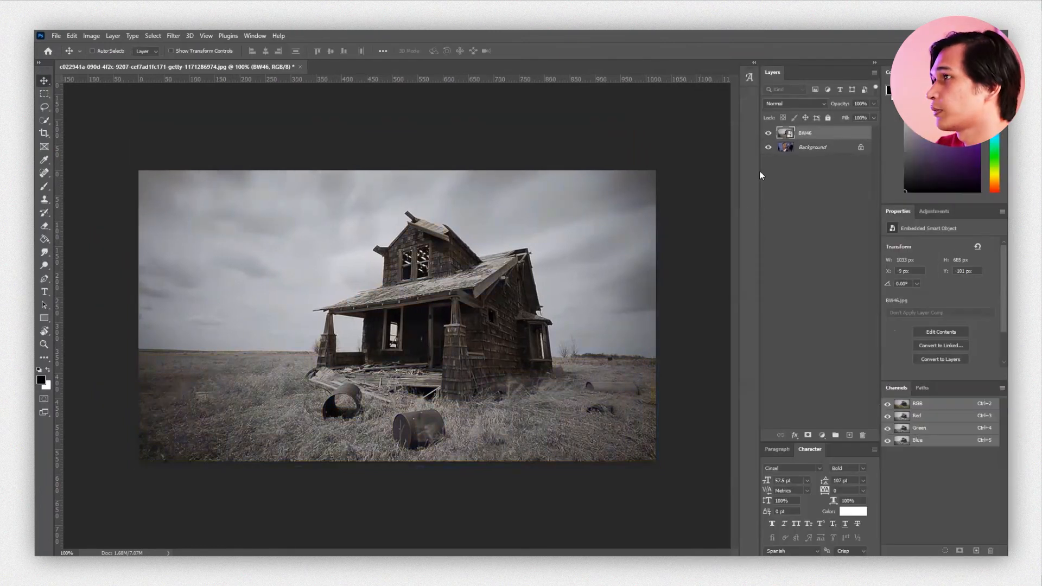
Step: Hide the BW46 house layer and enable the Super Zoom neural filter at 2x on the Background portrait
left_click(768, 133)
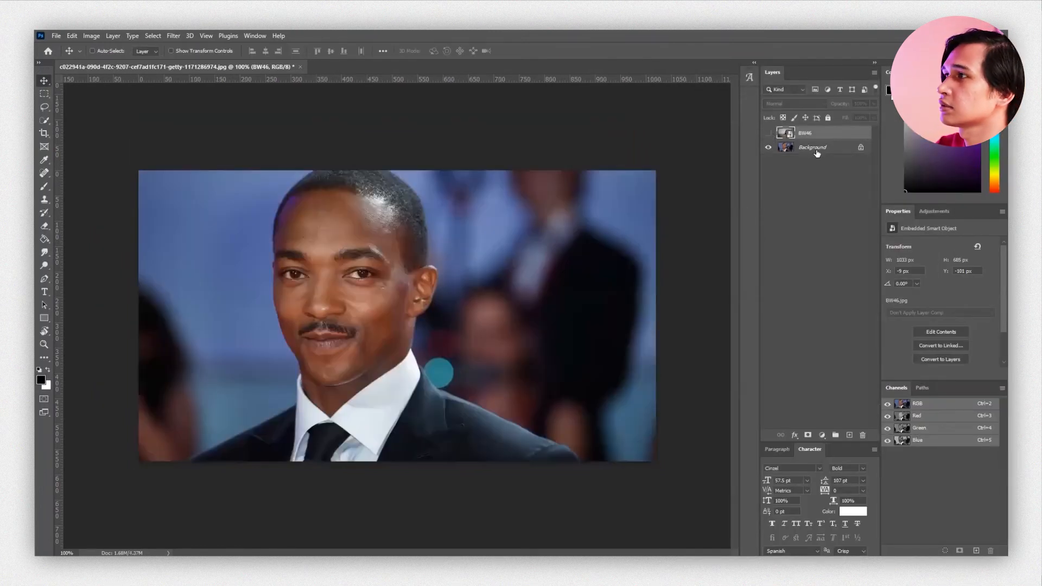
left_click(813, 147)
left_click(174, 36)
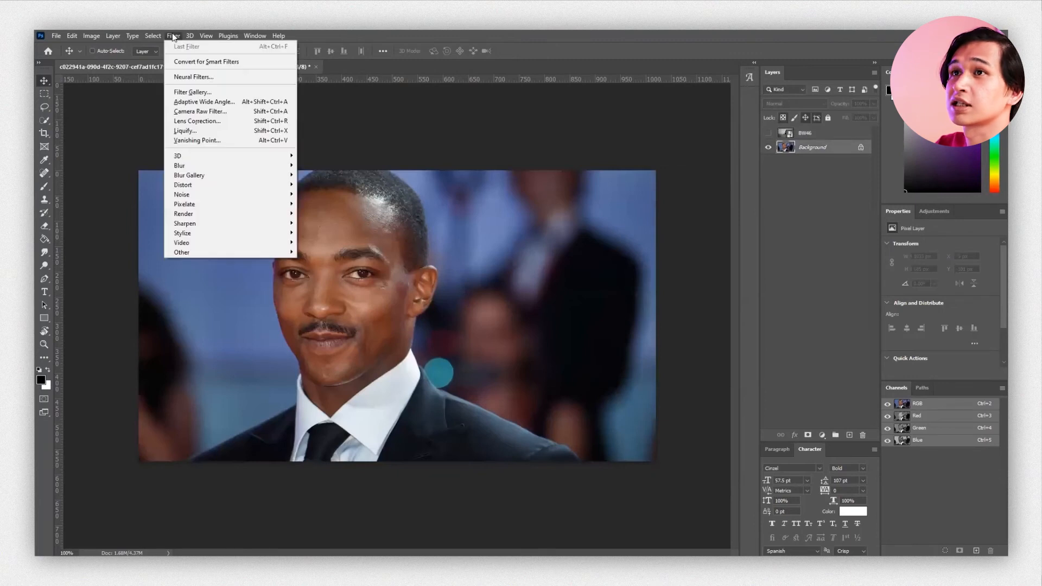
left_click(183, 77)
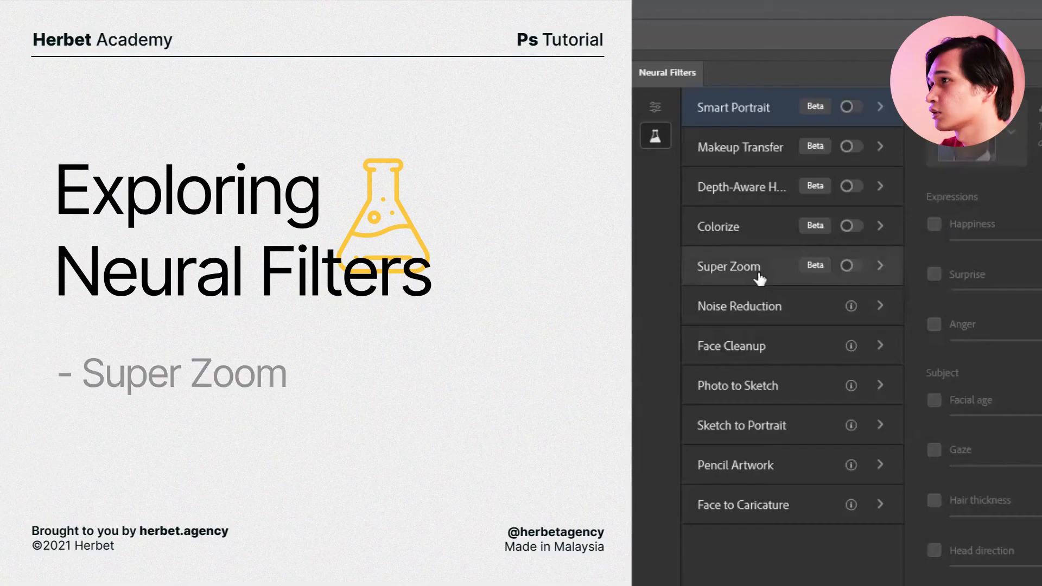
left_click(866, 266)
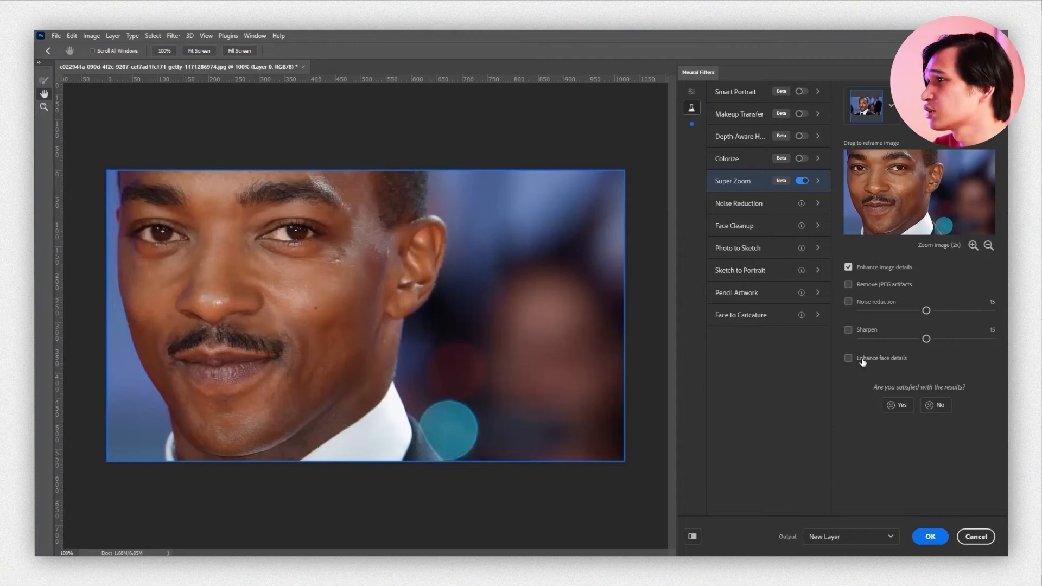
Step: Enable JPEG artifact removal for the portrait and raise the Super Zoom magnification to 3x
left_click(848, 285)
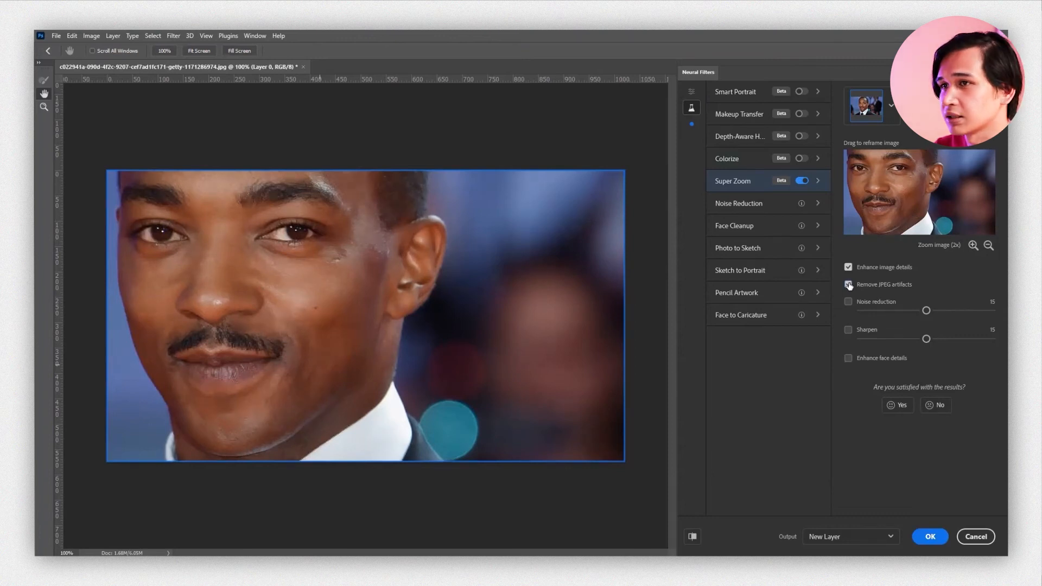
left_click(973, 245)
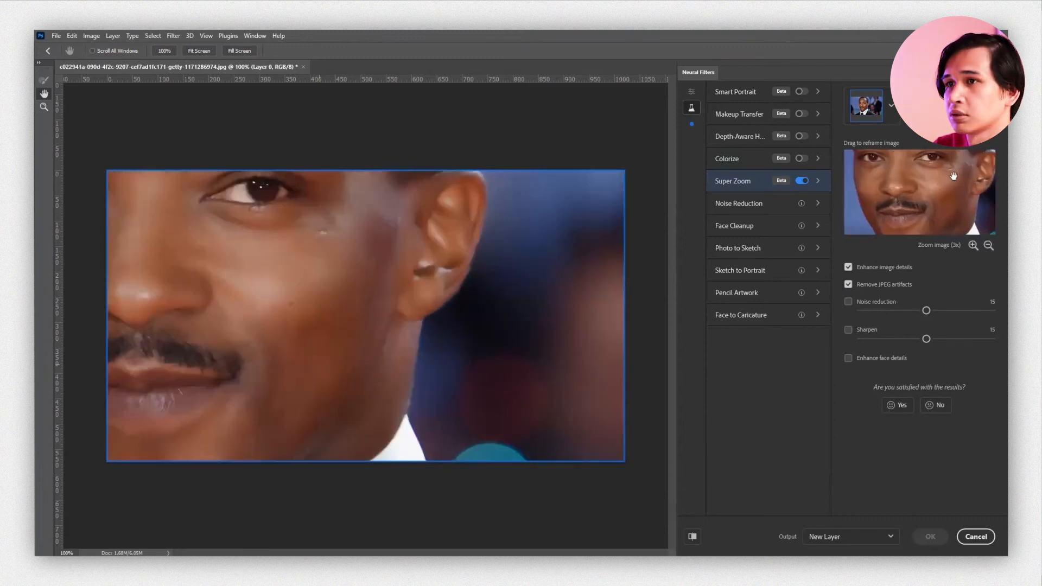
Step: Enable Super Zoom's Noise reduction at 3 and Sharpen at 3 for the portrait
left_click(849, 301)
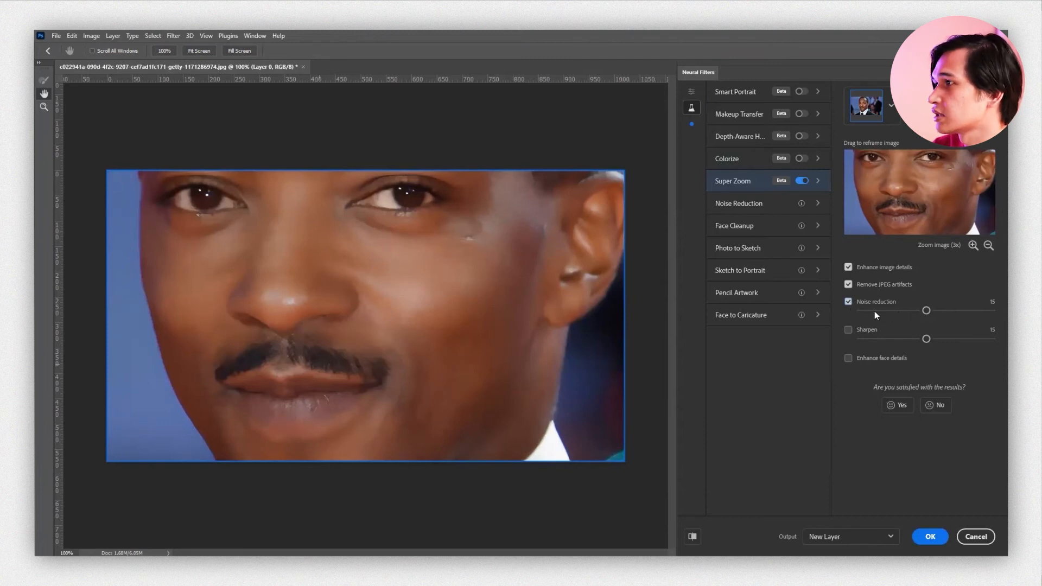
left_click_drag(926, 310, 874, 311)
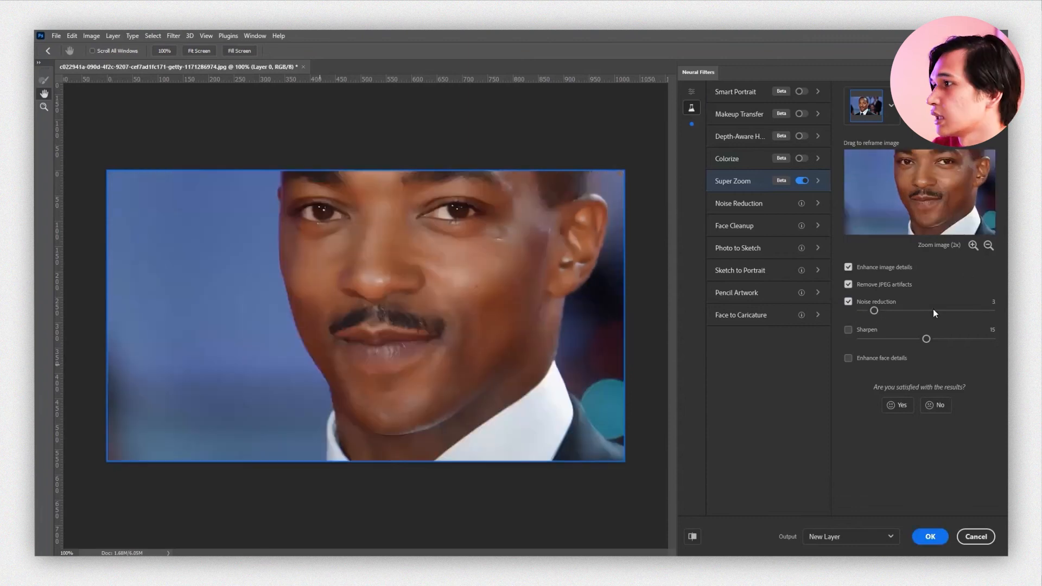
left_click(848, 330)
left_click(877, 339)
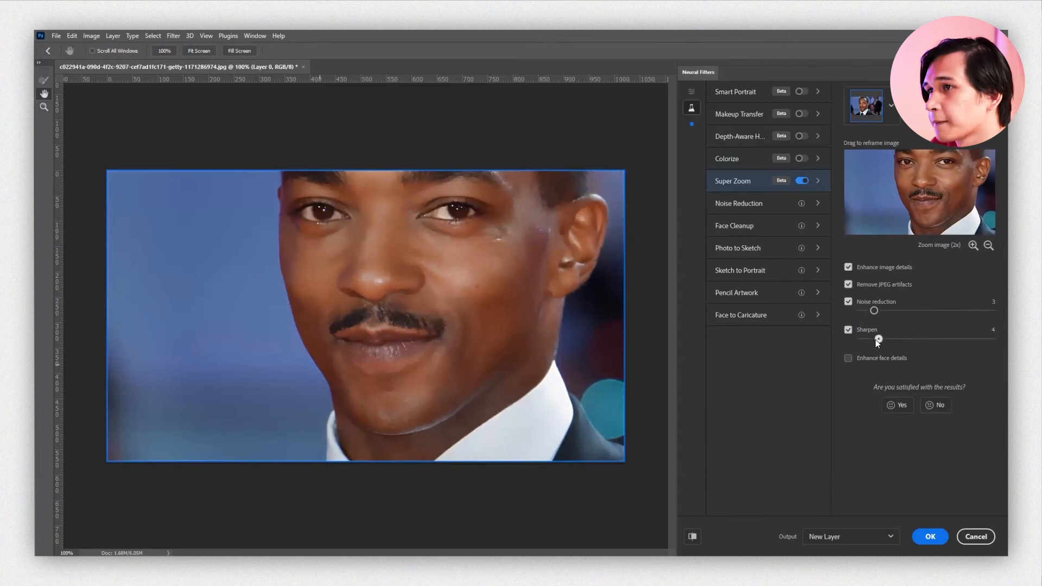
Step: Compare the portrait without and with Super Zoom's image detail, JPEG artifact, noise reduction and sharpening enhancements, leaving all four enabled
left_click(848, 267)
left_click(847, 284)
left_click(847, 302)
left_click(845, 330)
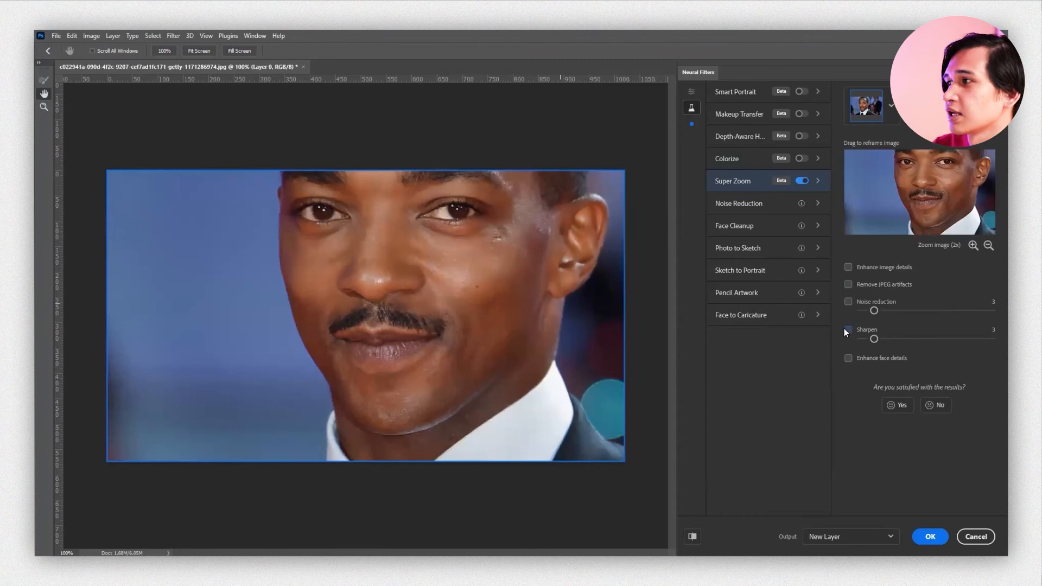
left_click(846, 330)
left_click(848, 301)
left_click(848, 285)
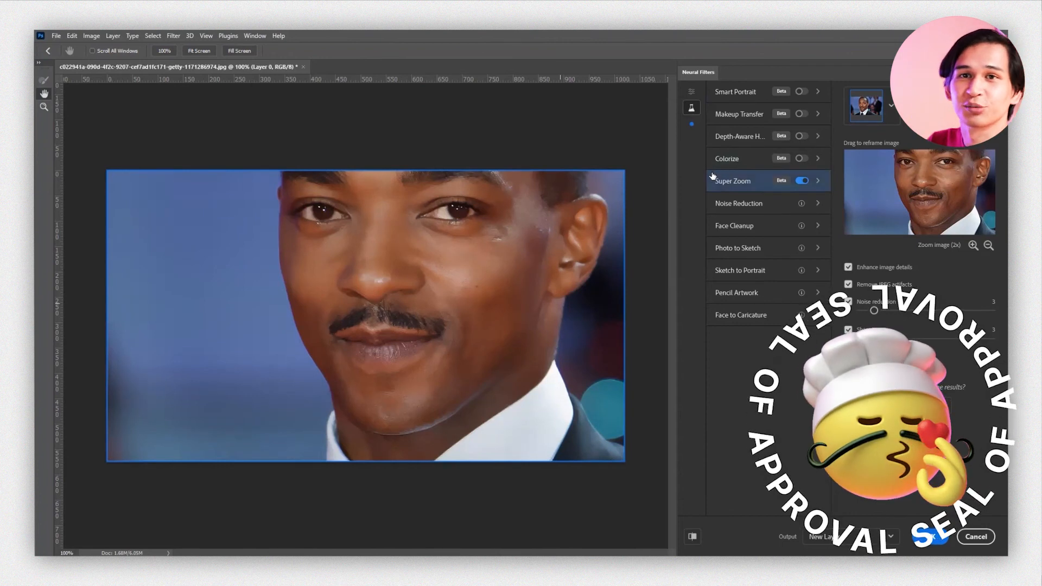
Step: View the description of the upcoming Noise Reduction neural filter
left_click(723, 203)
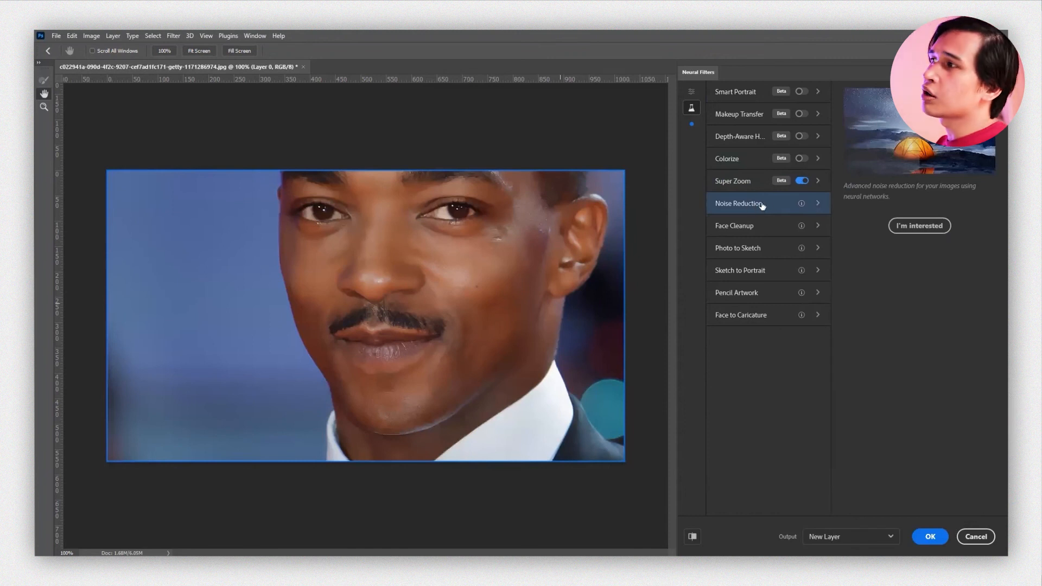